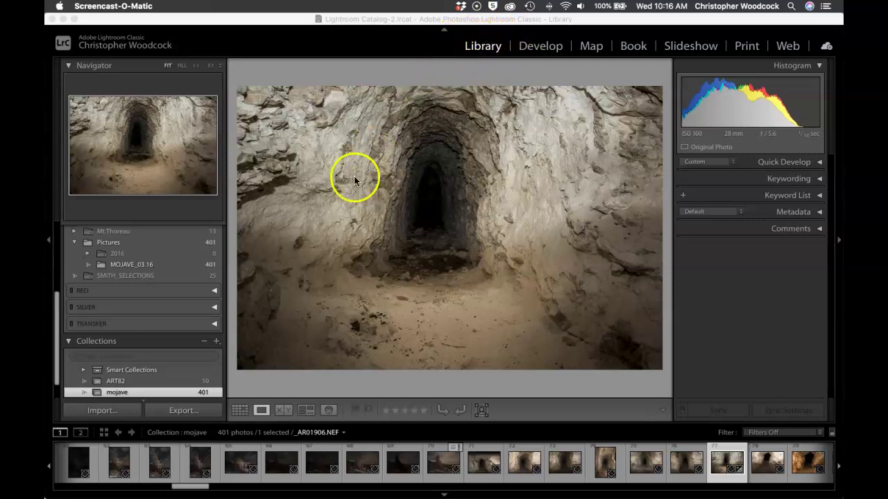
Open the export settings for the selected cave photo and keep Filename as the file naming template.
left_click(179, 414)
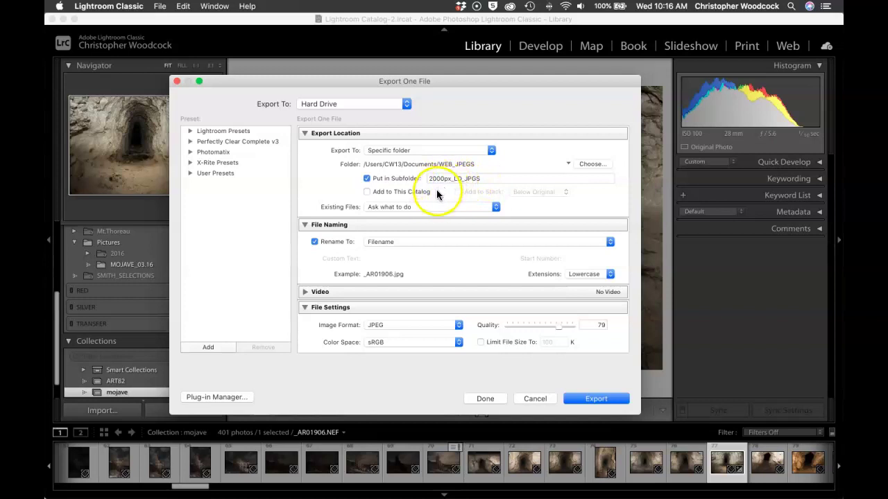
left_click(401, 242)
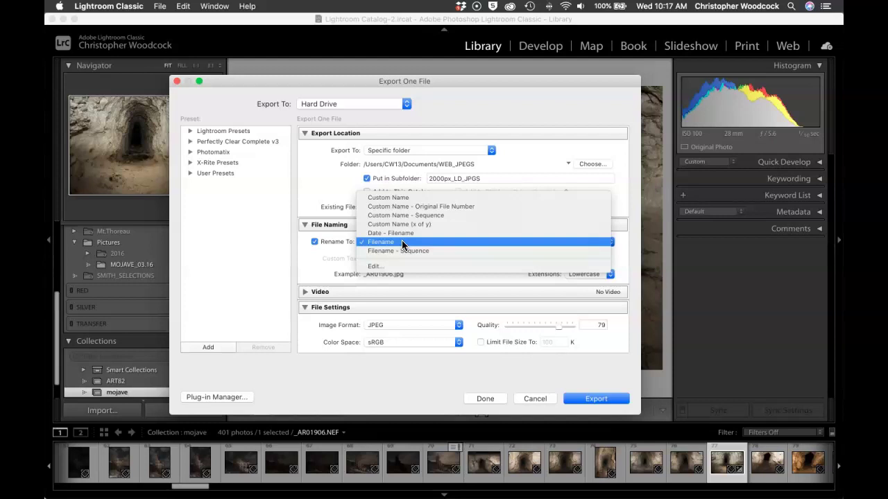
left_click(402, 242)
scroll(387, 269, "down", 2)
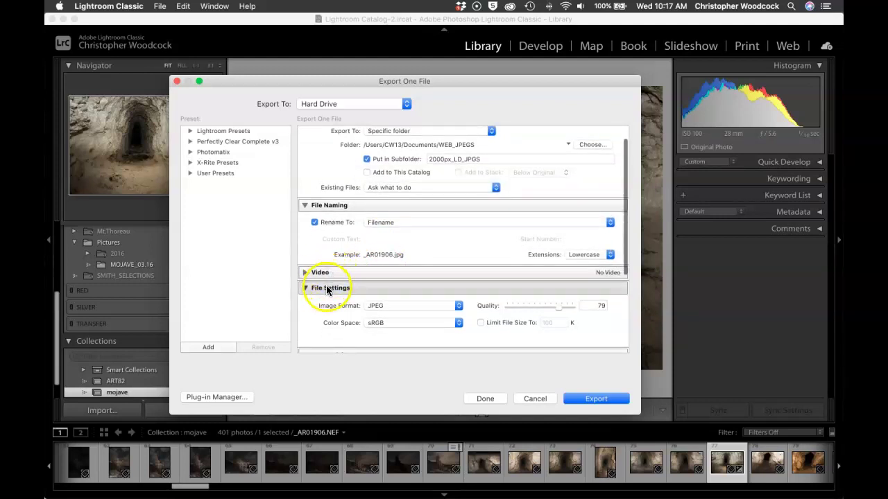
Keep JPEG as the image format and choose sRGB as the color space in the file settings.
scroll(327, 290, "down", 4)
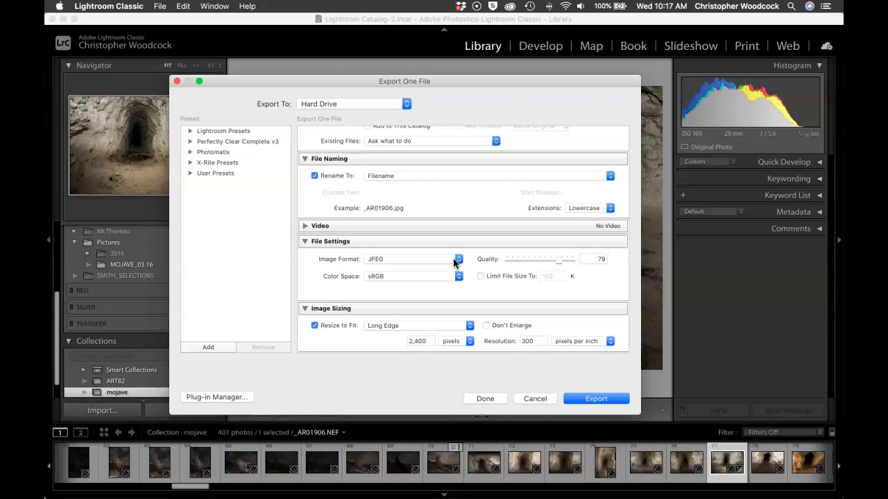
scroll(451, 261, "down", 1)
left_click(433, 258)
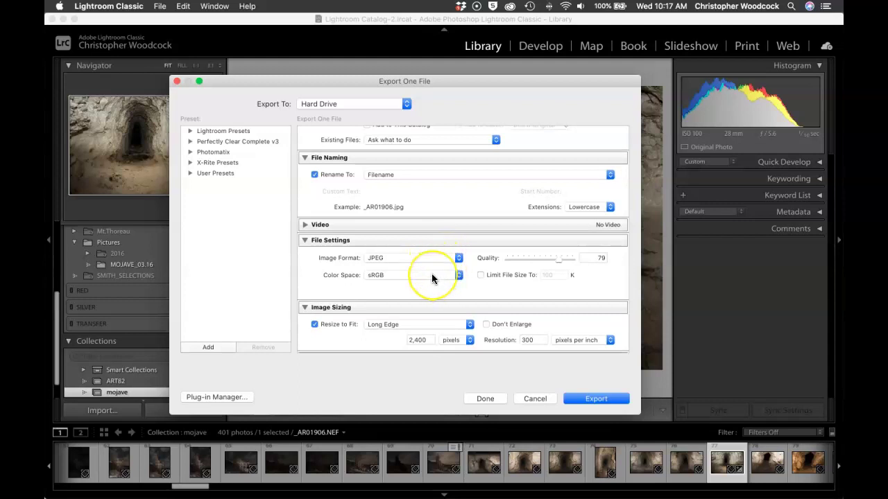
left_click(432, 275)
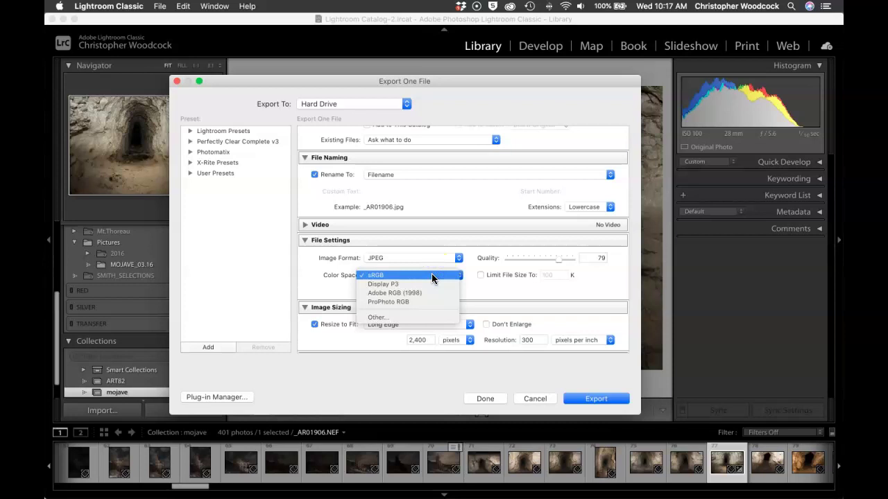
left_click(431, 275)
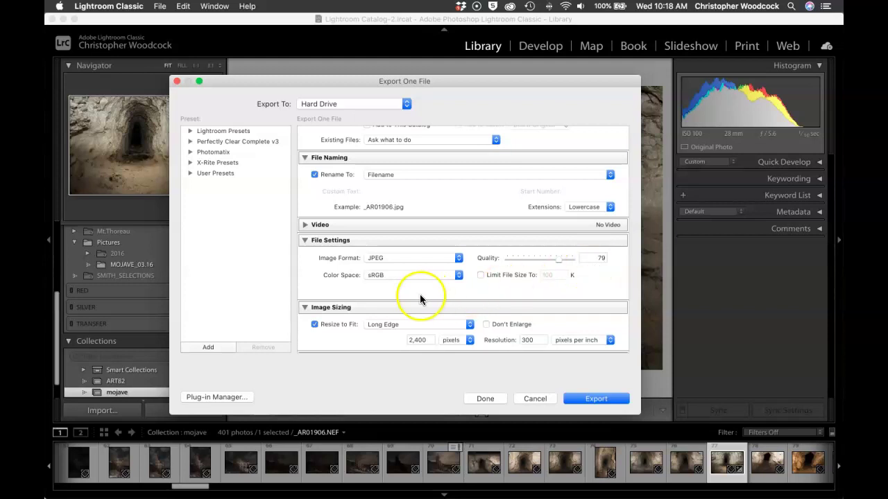
Choose Long Edge as the resize-to-fit method in the image sizing settings.
scroll(400, 310, "down", 2)
scroll(400, 311, "down", 2)
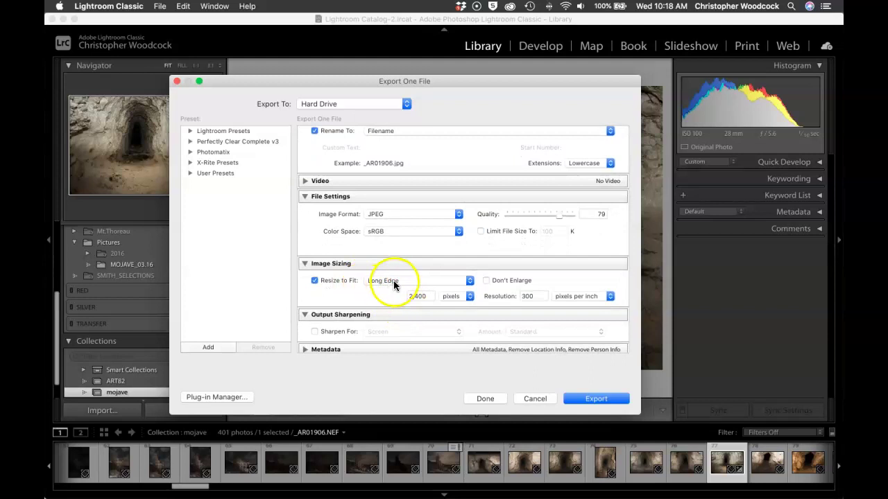
left_click(394, 285)
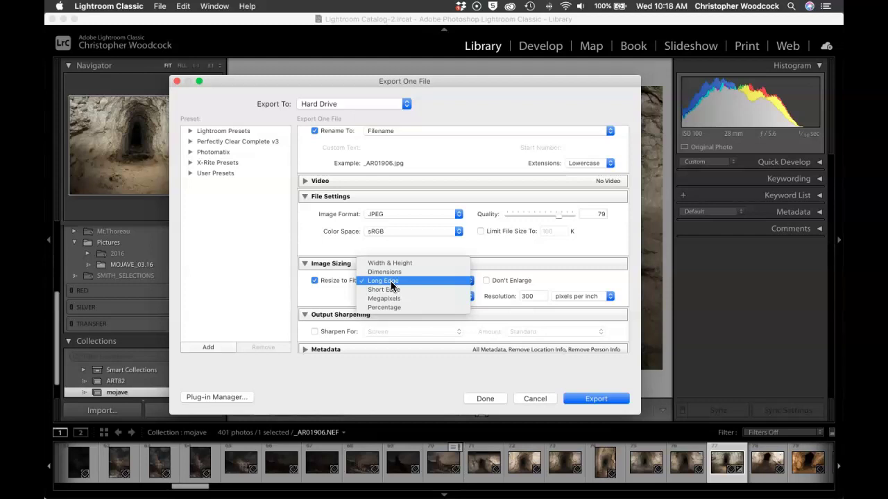
left_click(392, 283)
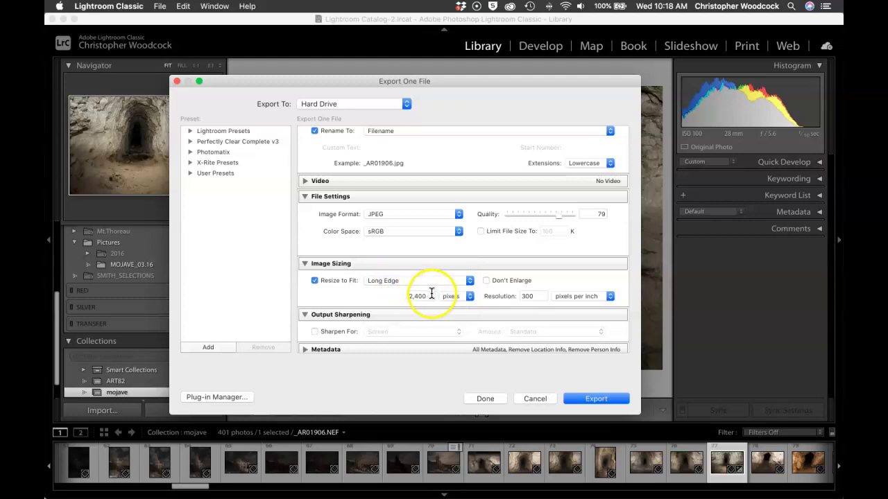
Switch the long-edge unit to inches to check the equivalent size, and return it to pixels.
left_click(470, 296)
left_click(461, 309)
left_click(468, 295)
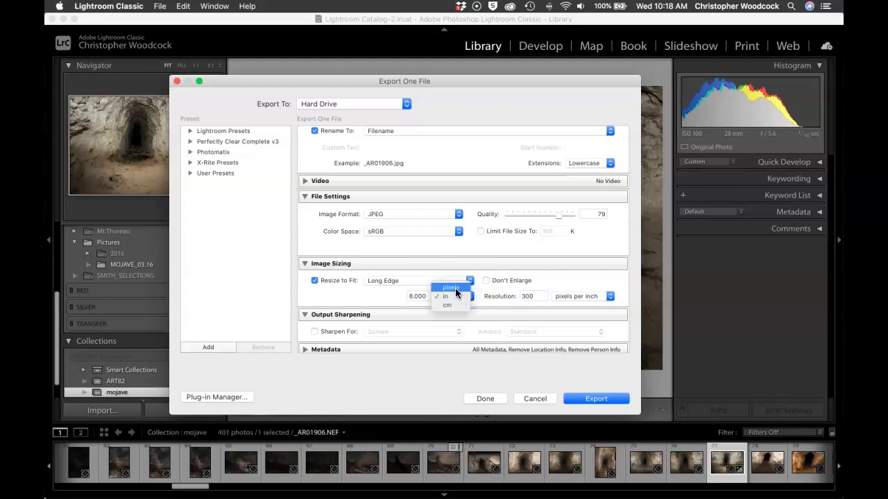
left_click(455, 288)
Set the long edge of the exported image to 2000 pixels.
left_click(425, 296)
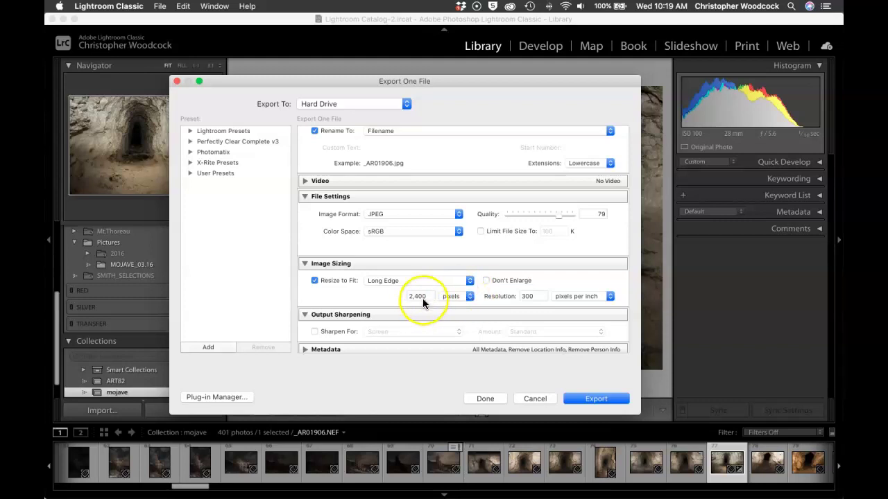
double_click(426, 296)
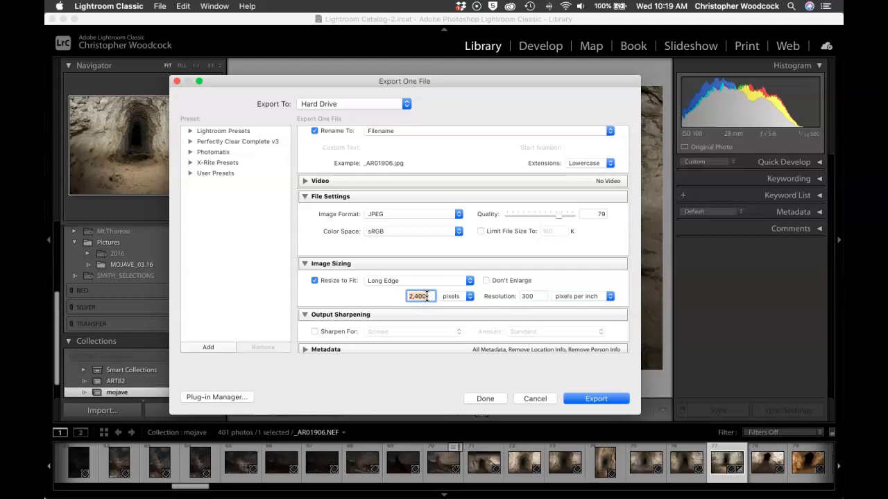
type("2000")
Check the 2000-pixel long edge in inches, and set the unit back to pixels.
left_click(469, 296)
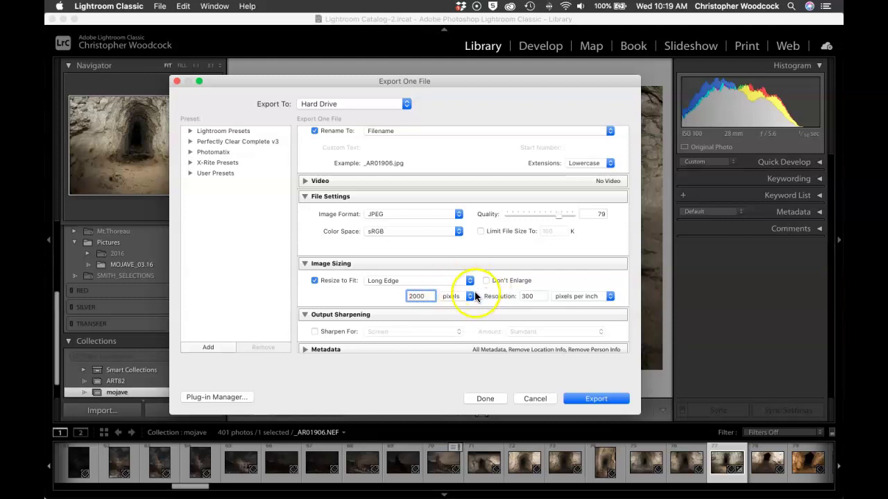
left_click(460, 306)
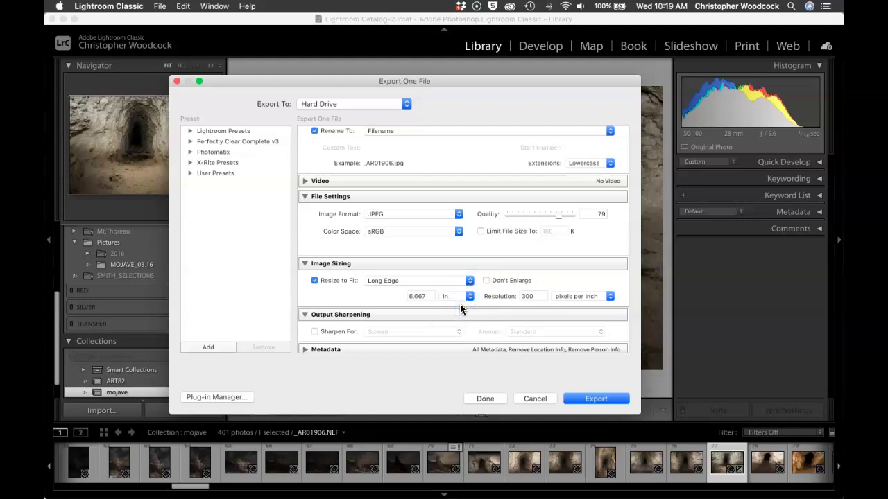
left_click(468, 296)
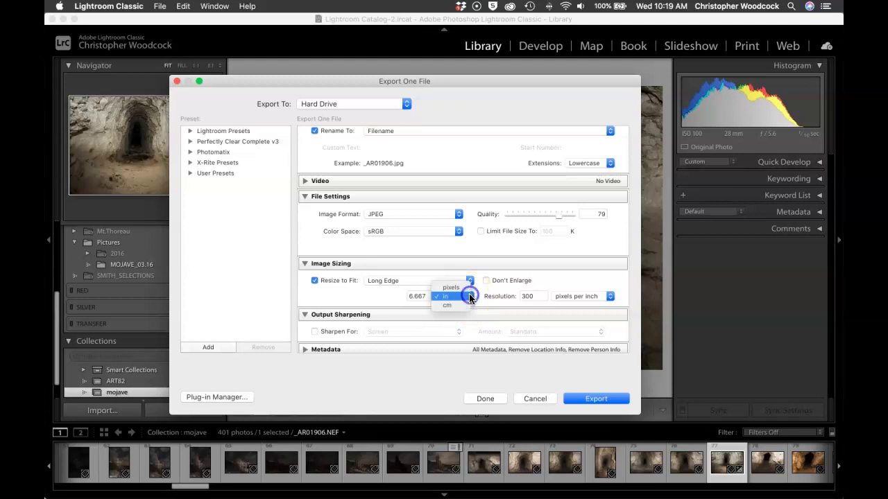
left_click(464, 294)
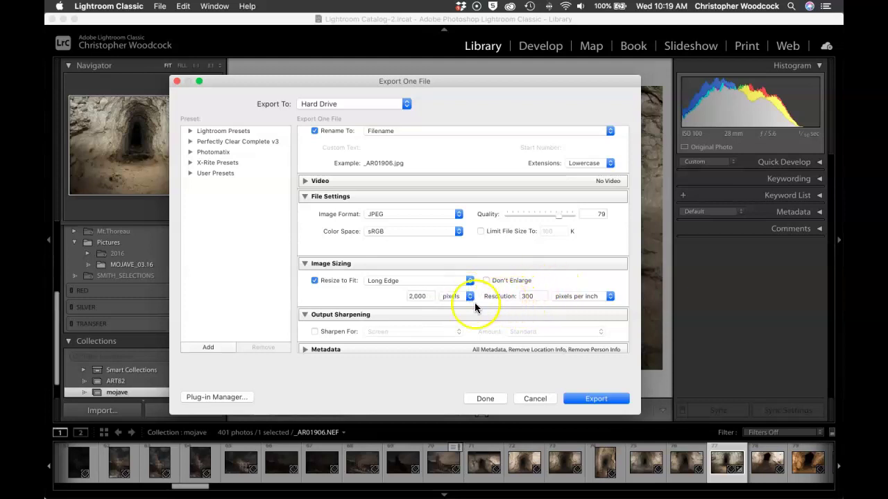
Try output sharpening for Screen at the Standard amount, turn it off again, and collapse the sharpening settings.
scroll(375, 322, "down", 3)
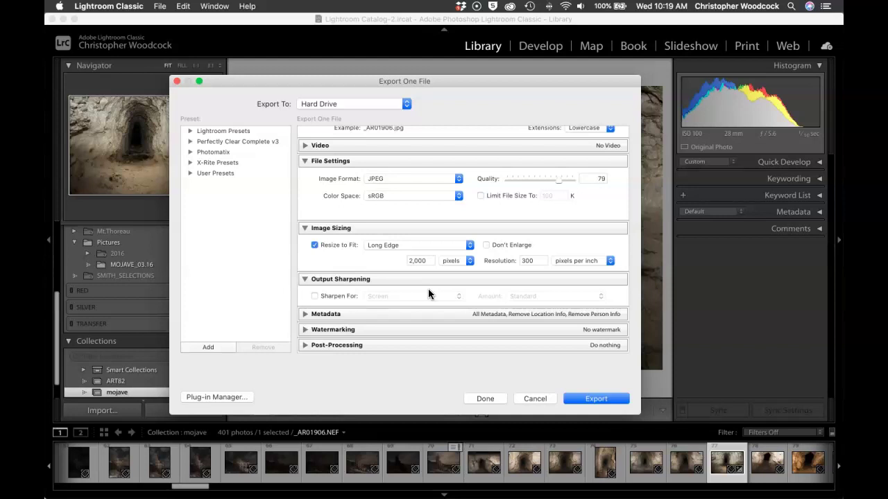
left_click(314, 296)
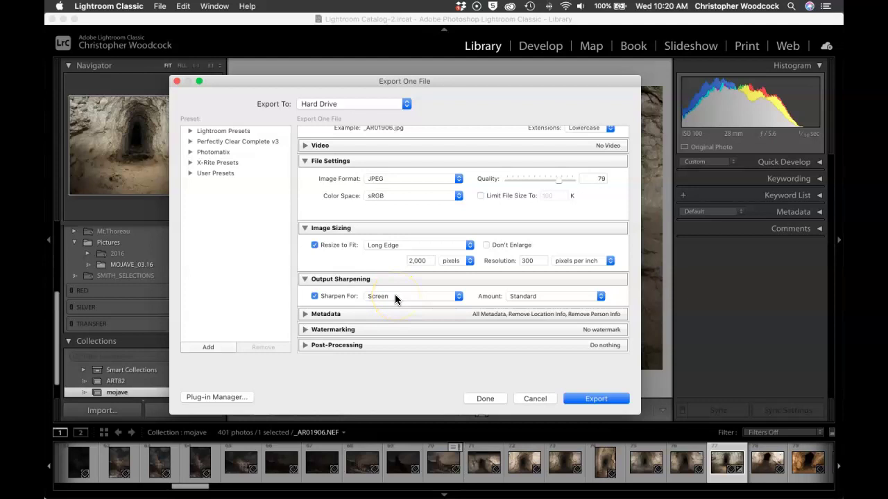
left_click(313, 297)
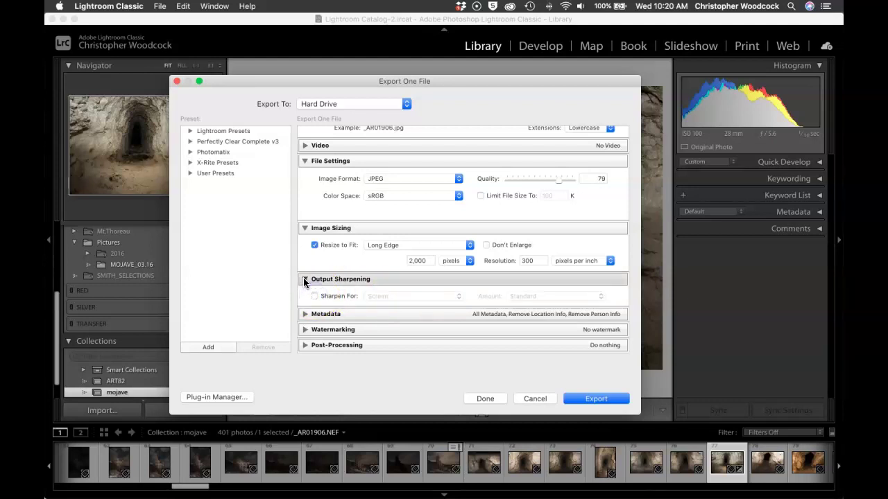
left_click(305, 279)
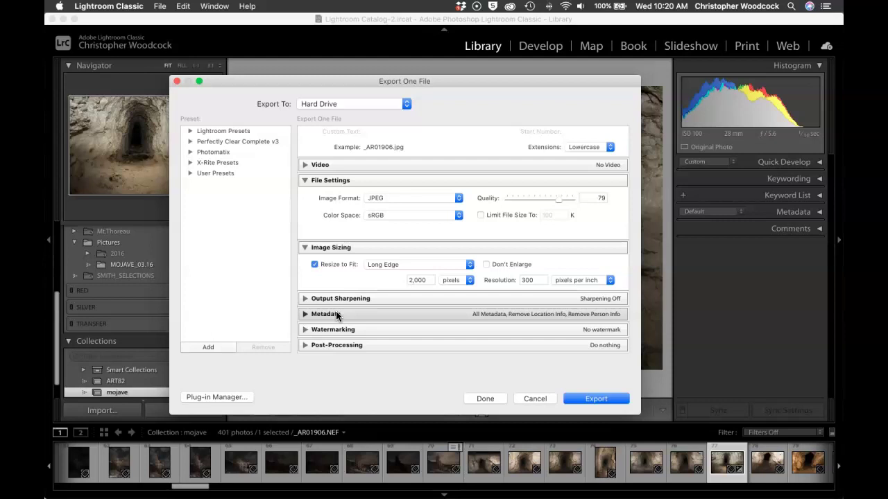
Review the metadata and watermarking export settings, and collapse both sections.
left_click(306, 314)
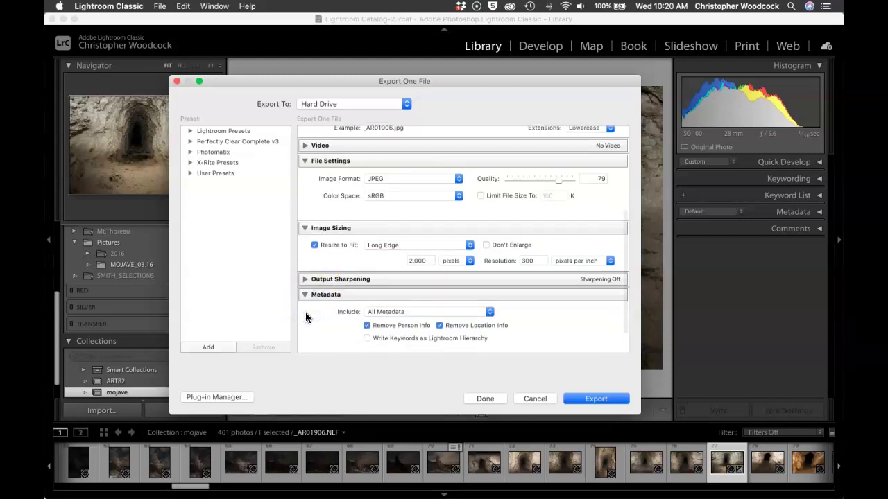
scroll(319, 312, "down", 3)
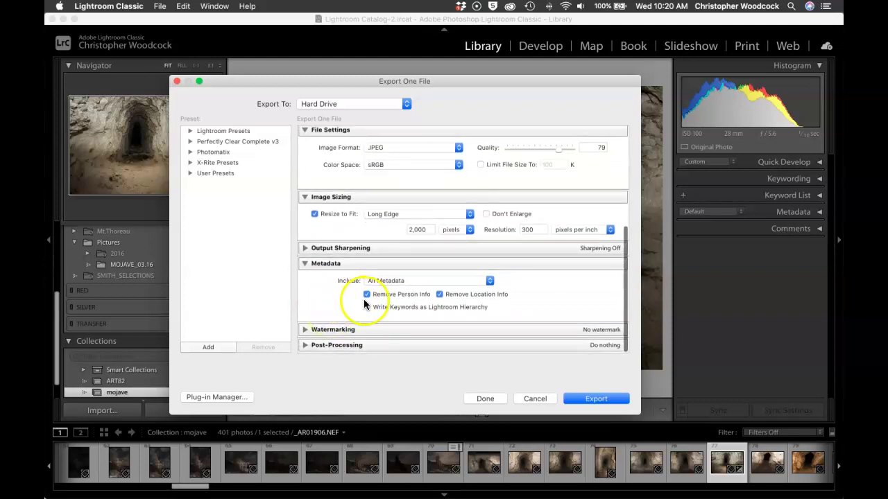
left_click(303, 263)
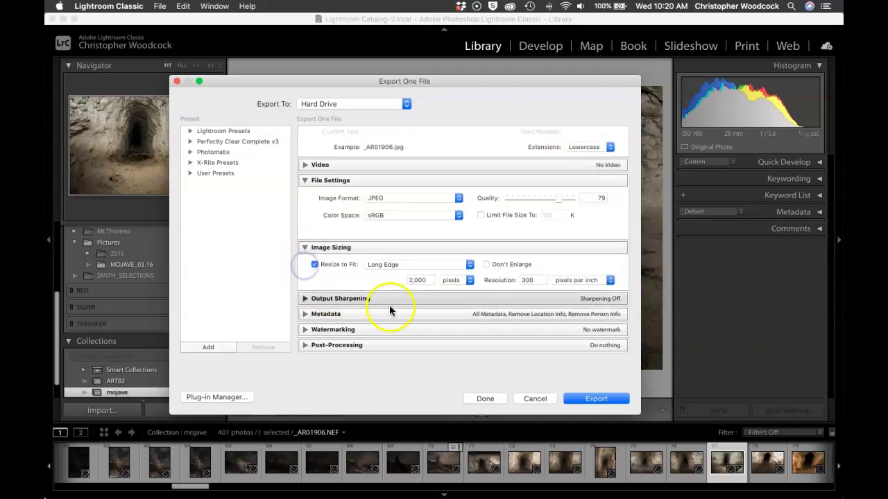
left_click(344, 330)
left_click(305, 326)
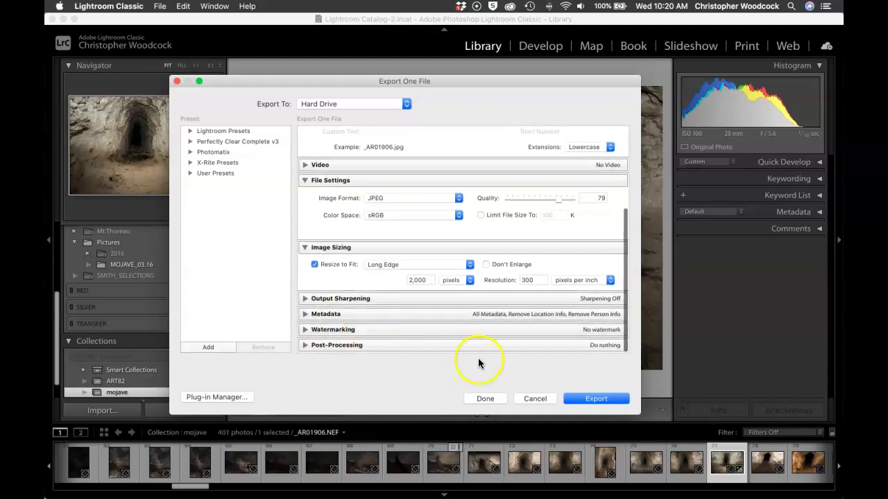
Review the export location and naming settings, and export the photo to the 2000px_LD_JPGS subfolder.
left_click(585, 397)
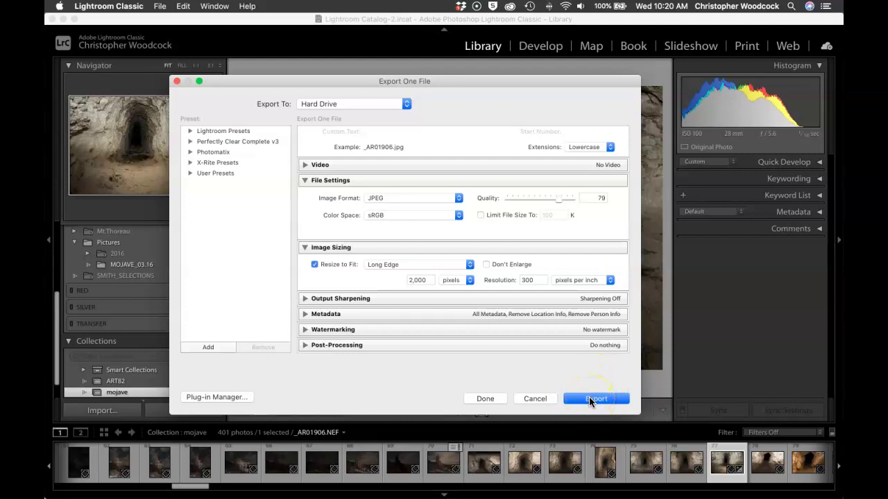
scroll(532, 247, "up", 5)
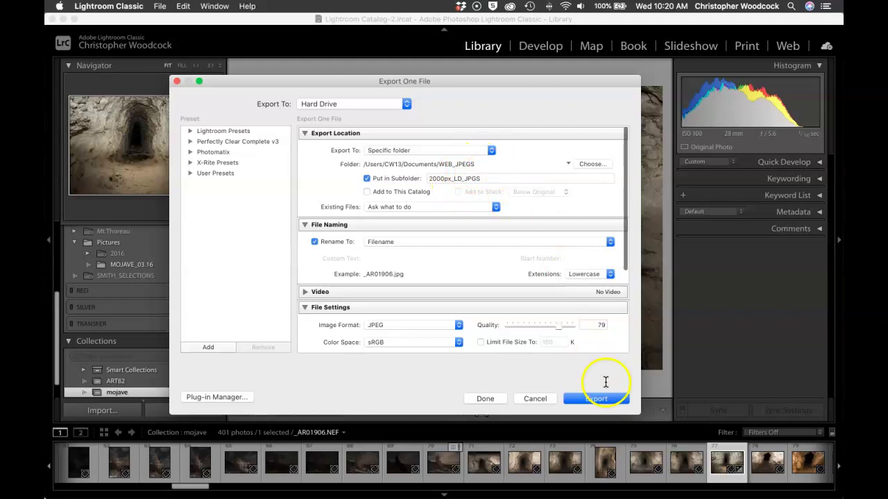
left_click(588, 399)
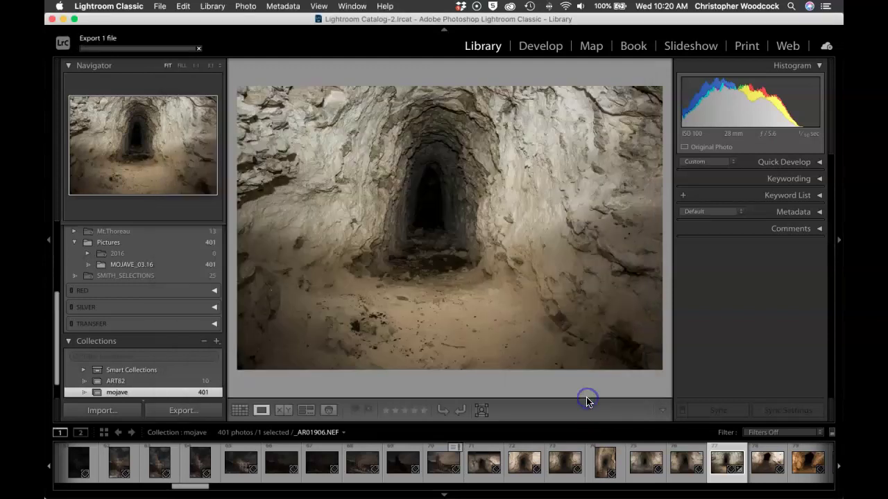